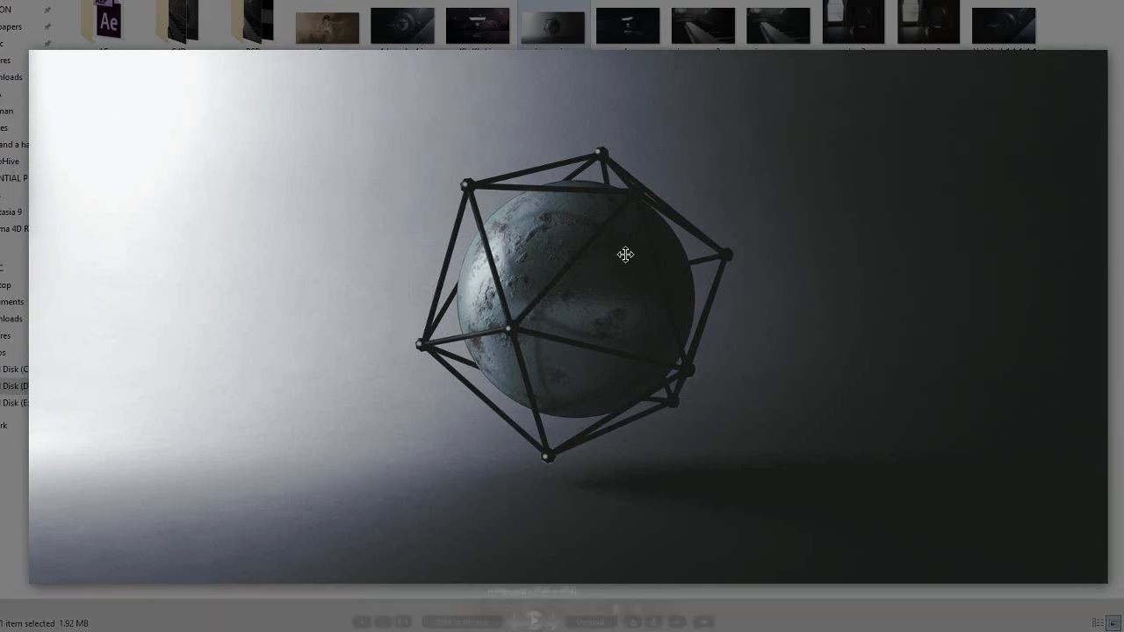
- View the finished sphere render image.jpg in the photo viewer, and close the viewer
key("Escape")
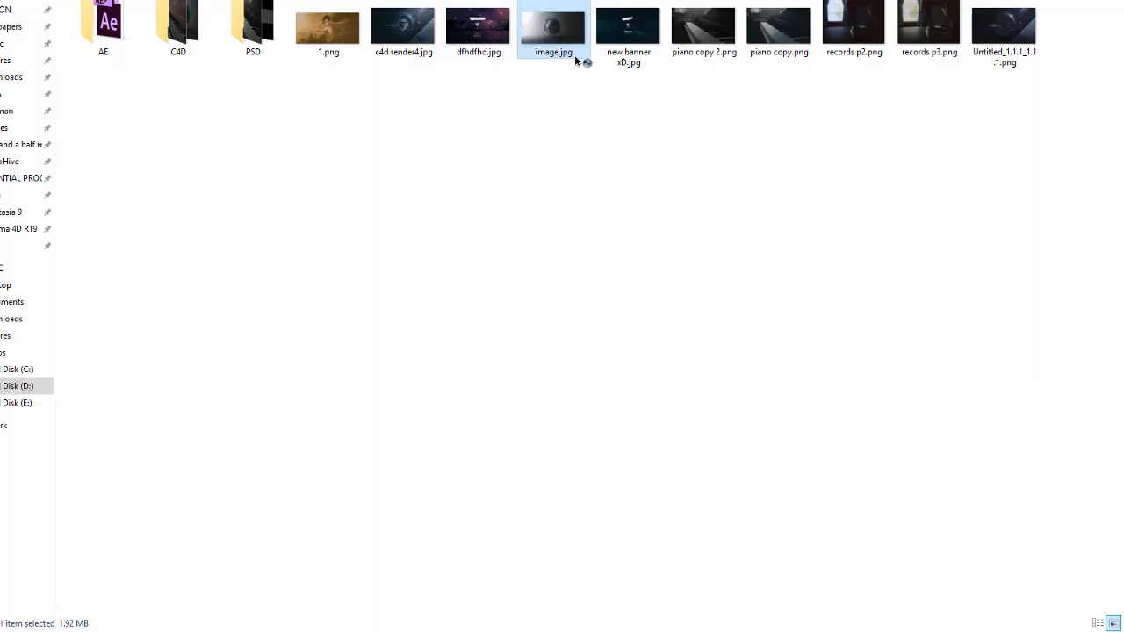
double_click(572, 54)
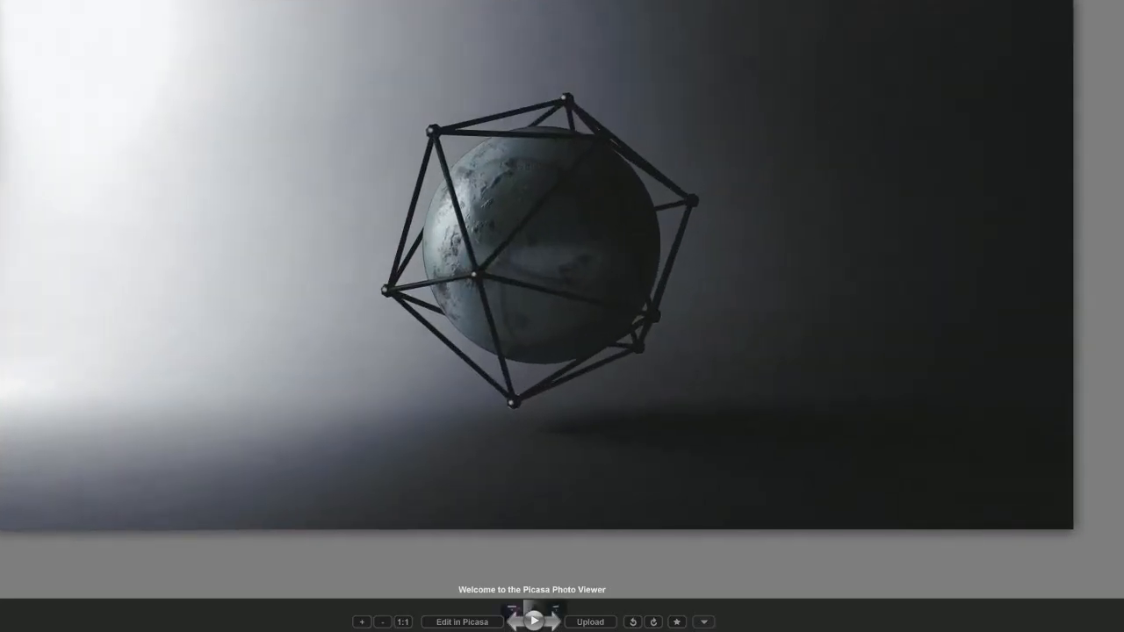
key("Escape")
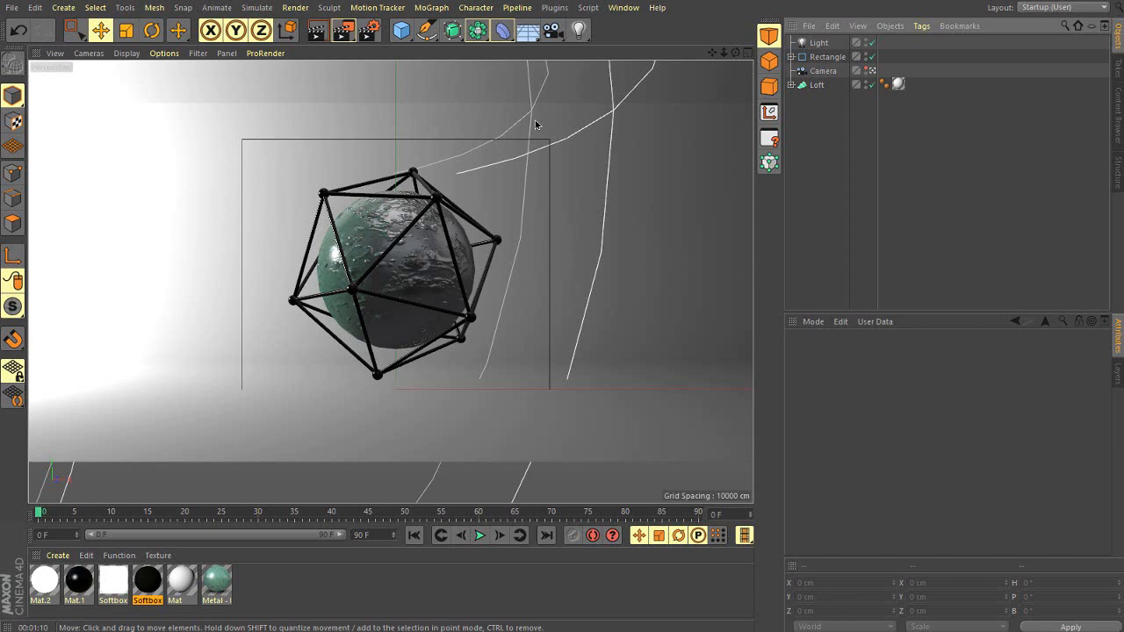
- Switch to Cinema 4D and render the active view as a preview of the sphere scene
left_click(317, 34)
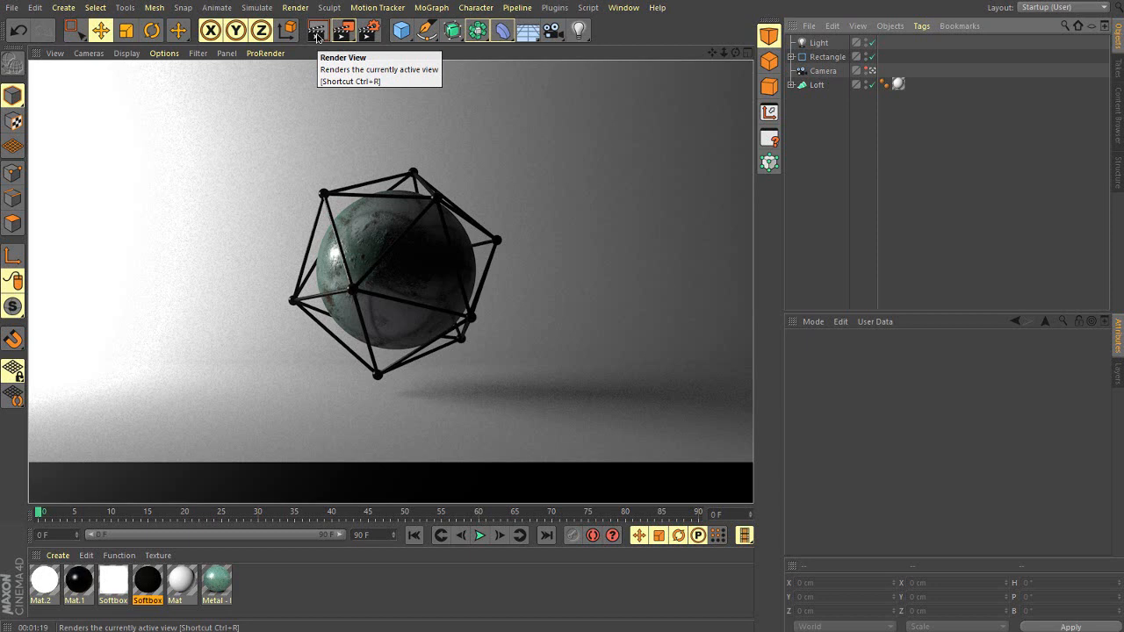
- In the render settings, enter an output width of 1280 pixels and a height of 720 pixels
left_click(368, 31)
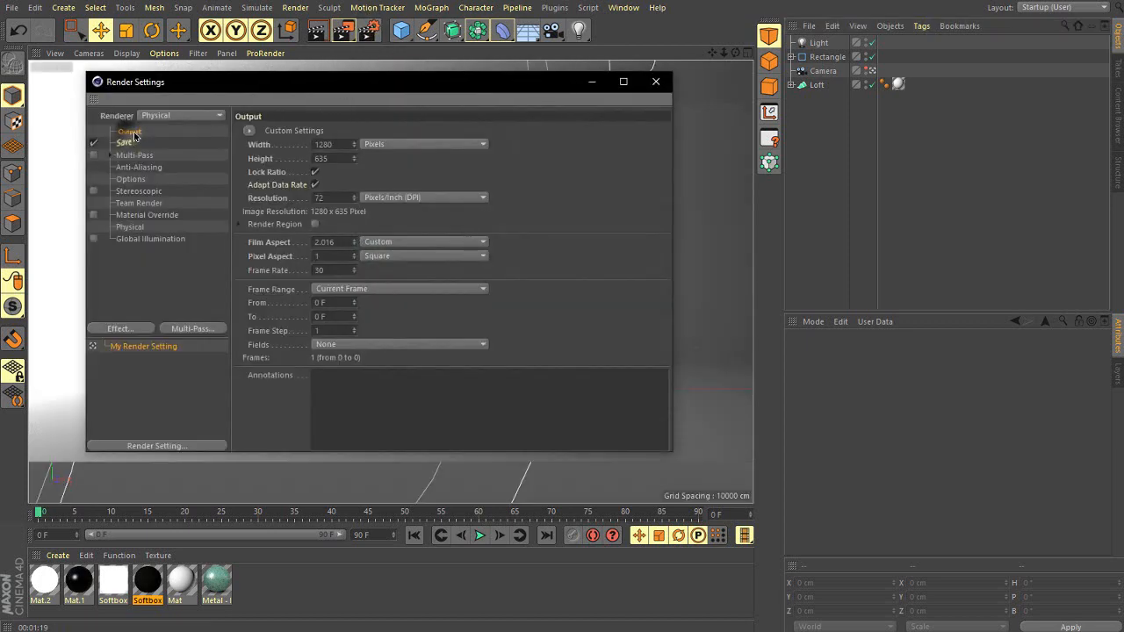
double_click(324, 144)
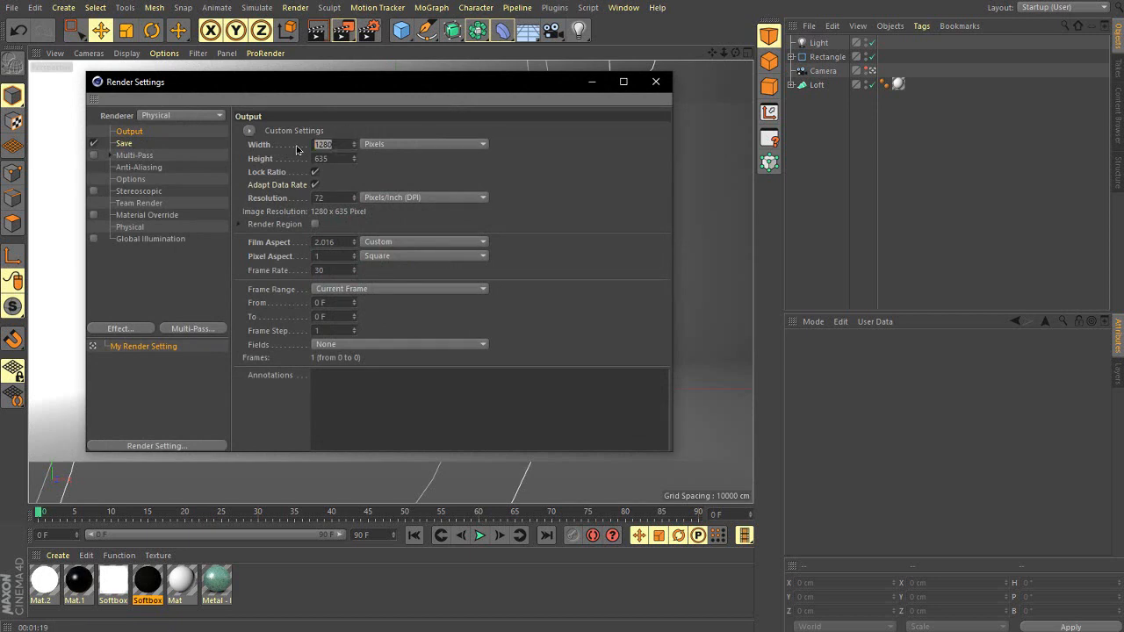
type("1920")
left_click_drag(348, 143, 260, 150)
type("128")
left_click(339, 161)
left_click_drag(342, 144, 291, 163)
type("1280")
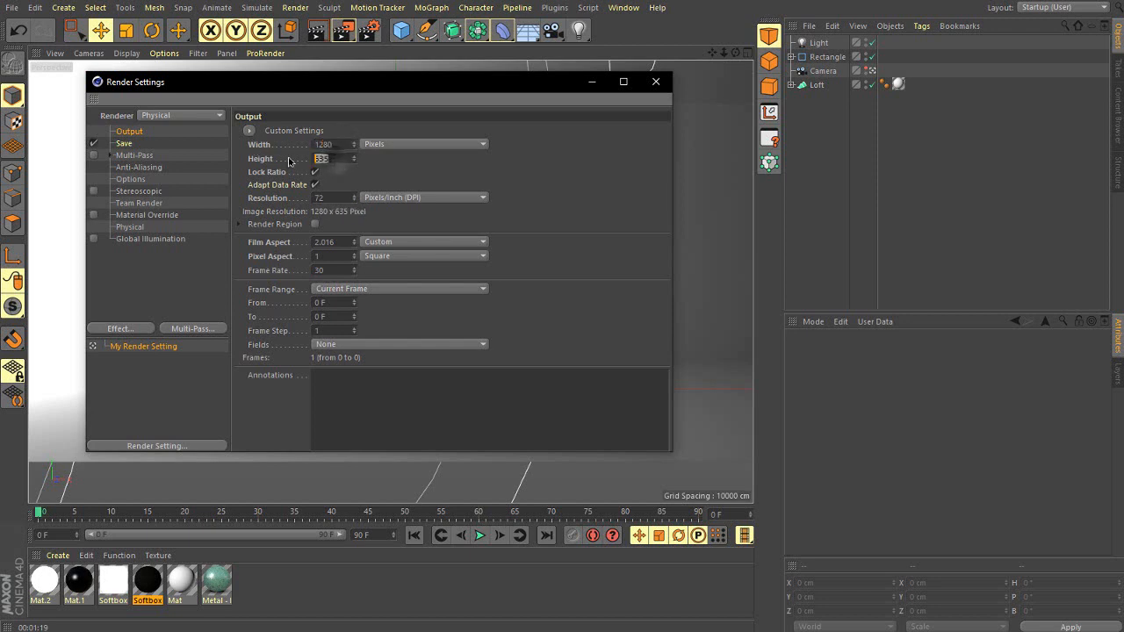
type("720")
key("Return")
left_click(272, 246)
- Set the render's save format to PNG and enable the alpha channel
left_click(124, 144)
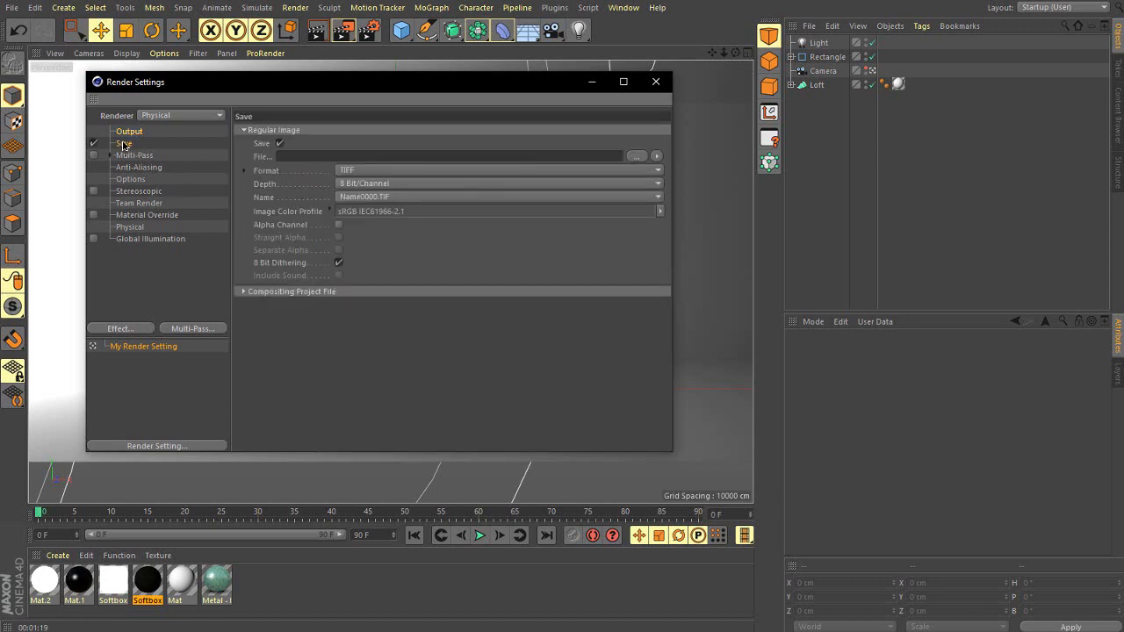
left_click(358, 171)
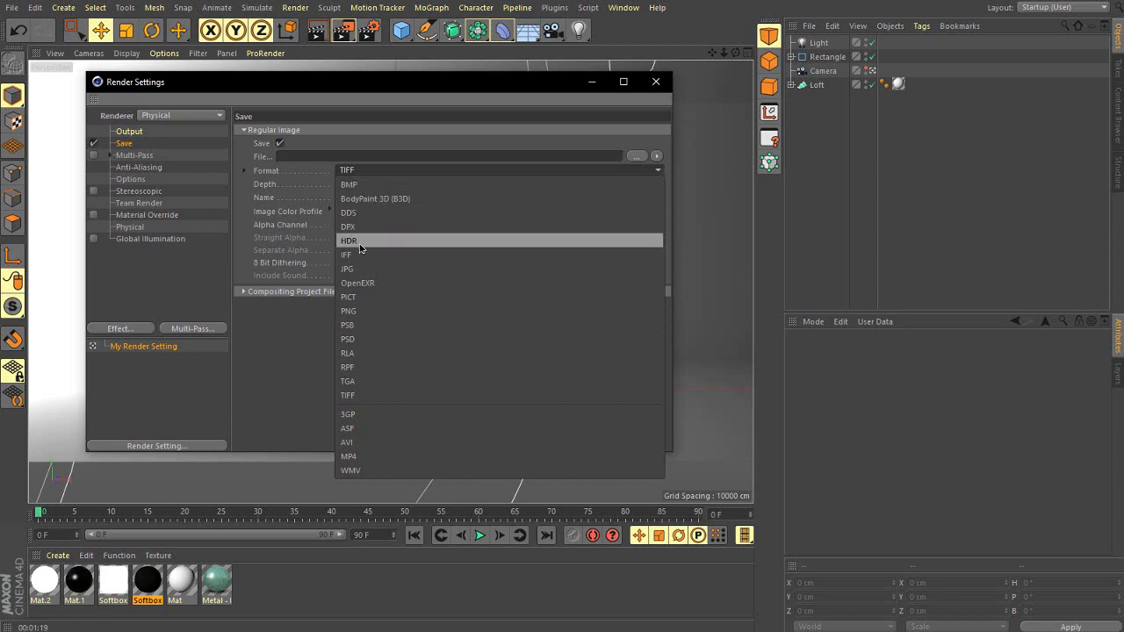
left_click(397, 311)
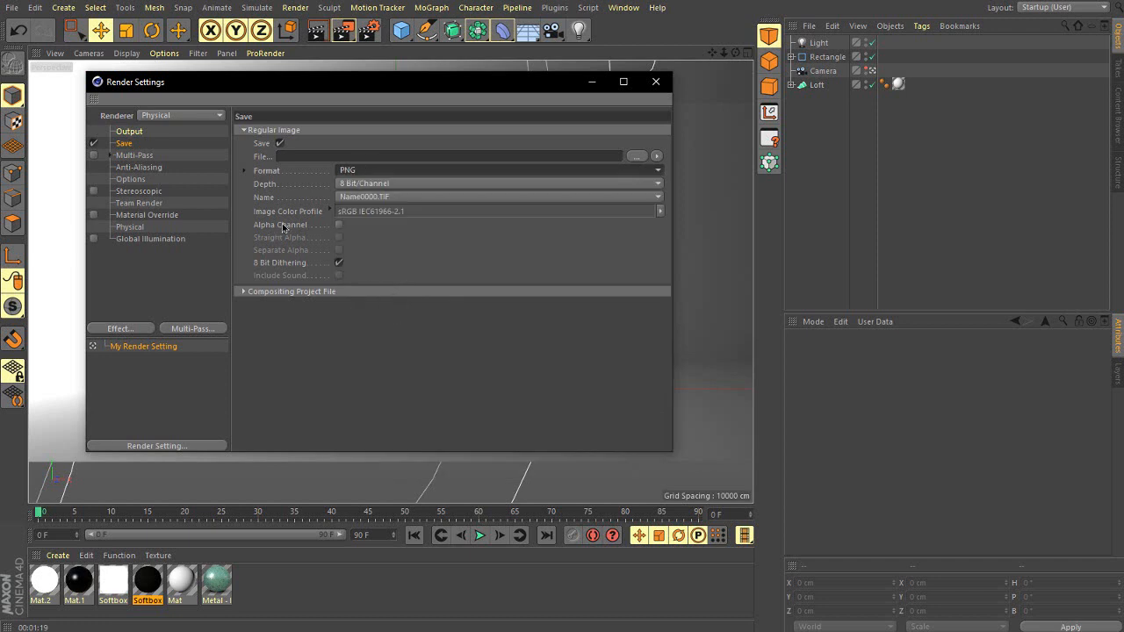
left_click(338, 226)
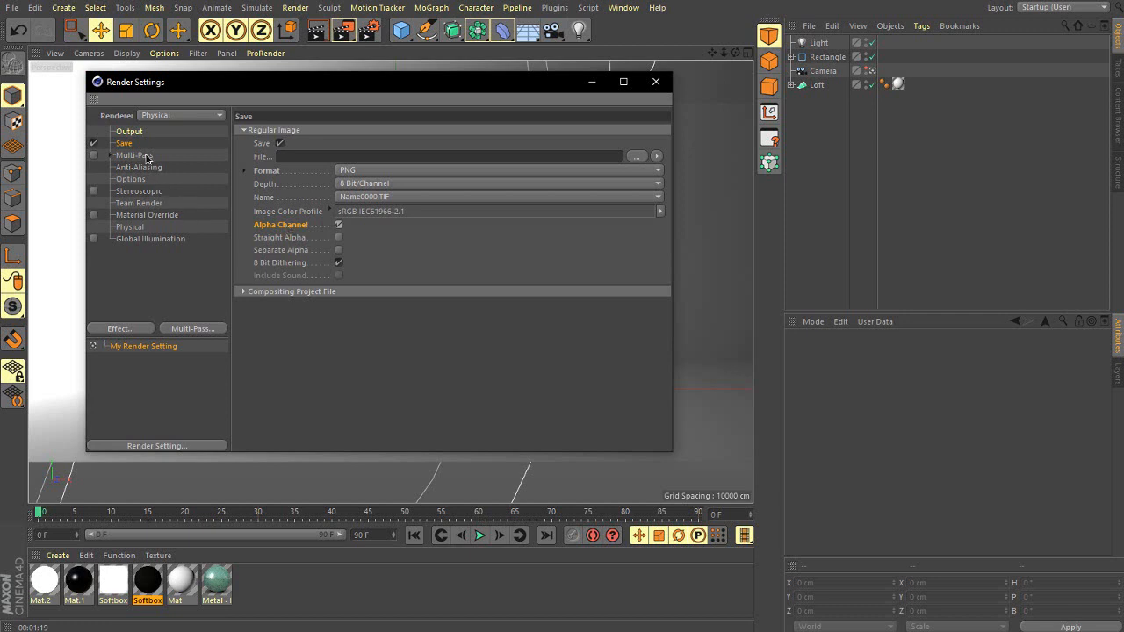
- Set the render's output file to 213213 on the Desktop
left_click(281, 157)
left_click(636, 156)
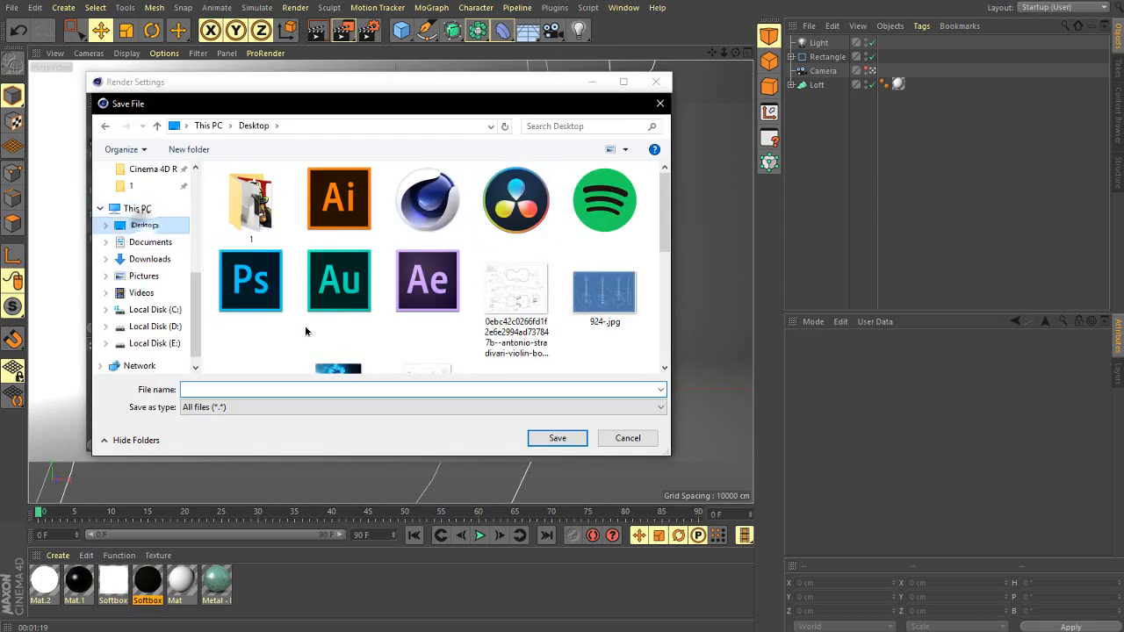
type("213213")
key("Return")
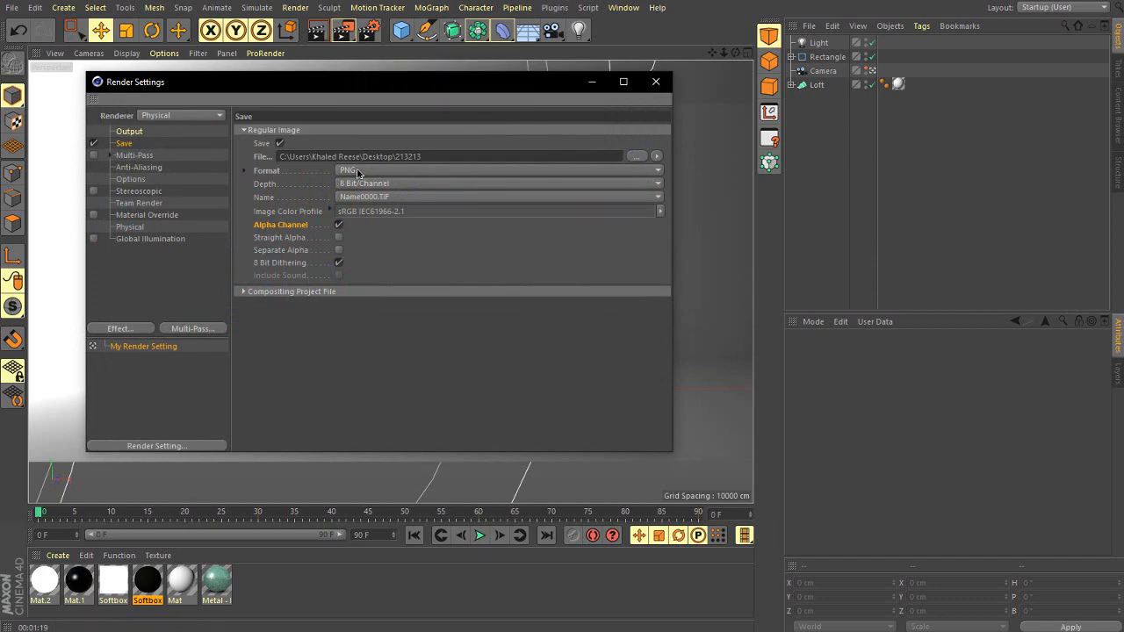
- Keep the Physical renderer and set its sampling quality to Medium
left_click(141, 131)
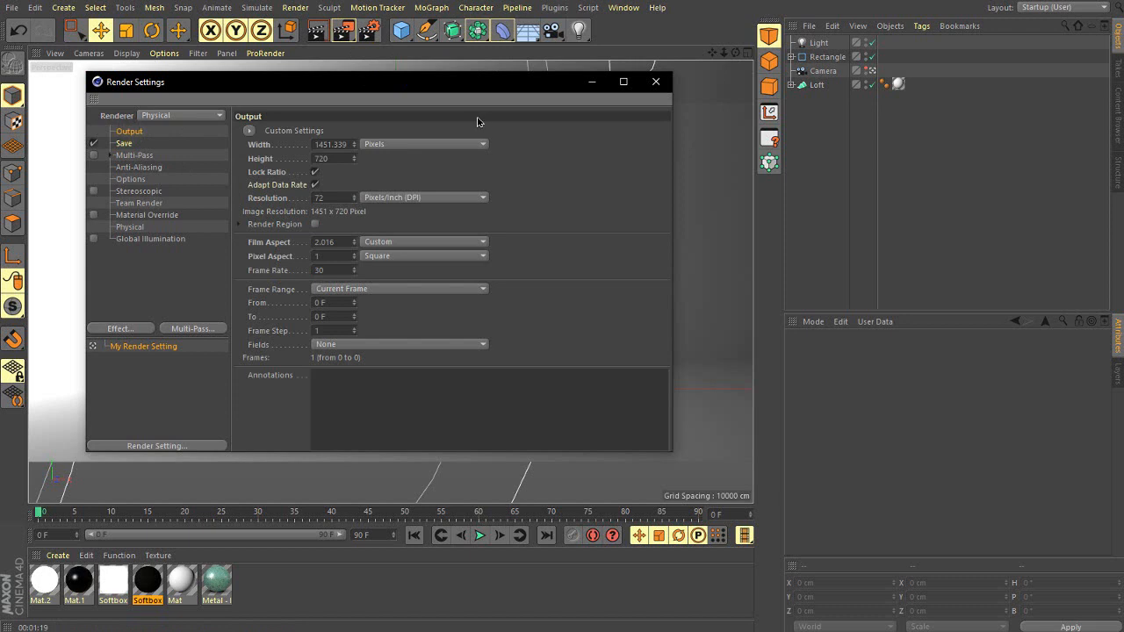
left_click(174, 116)
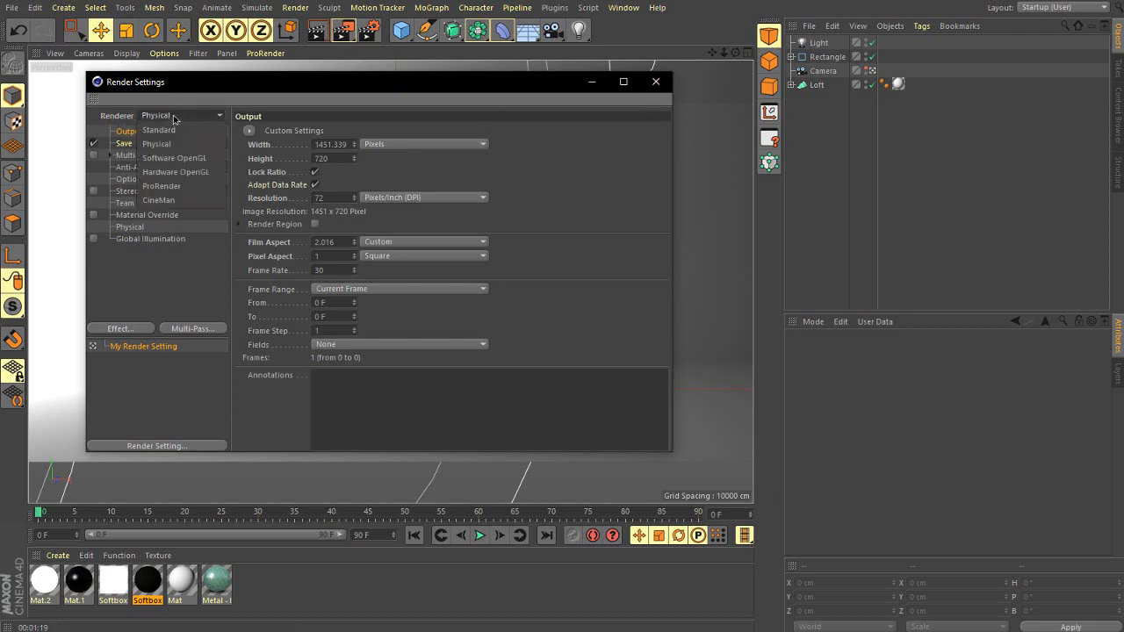
left_click(133, 227)
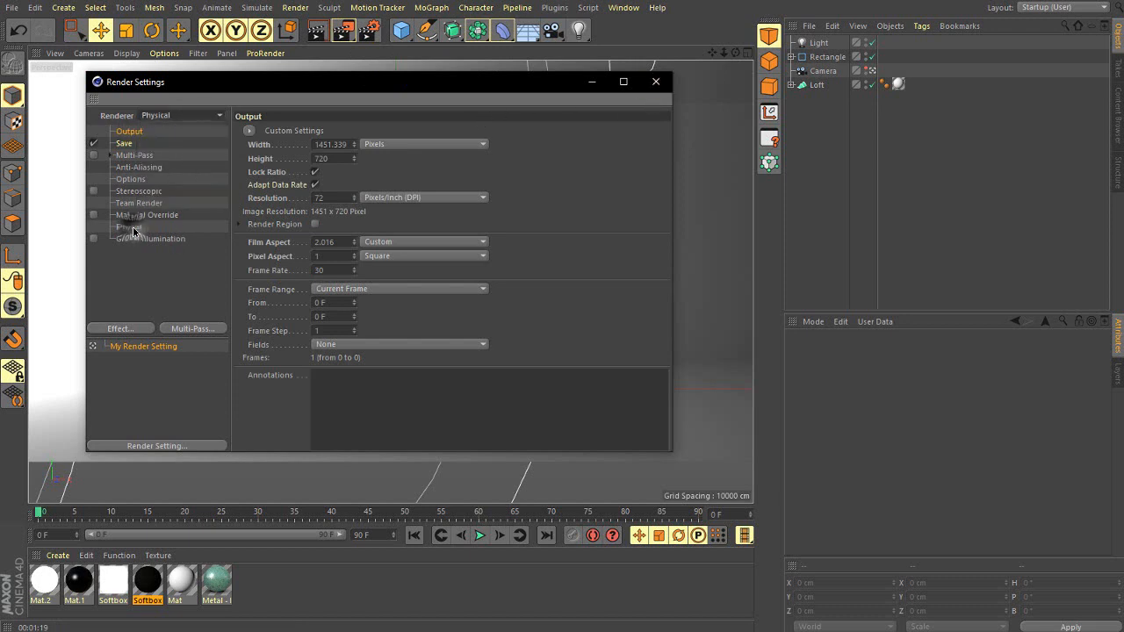
left_click(133, 227)
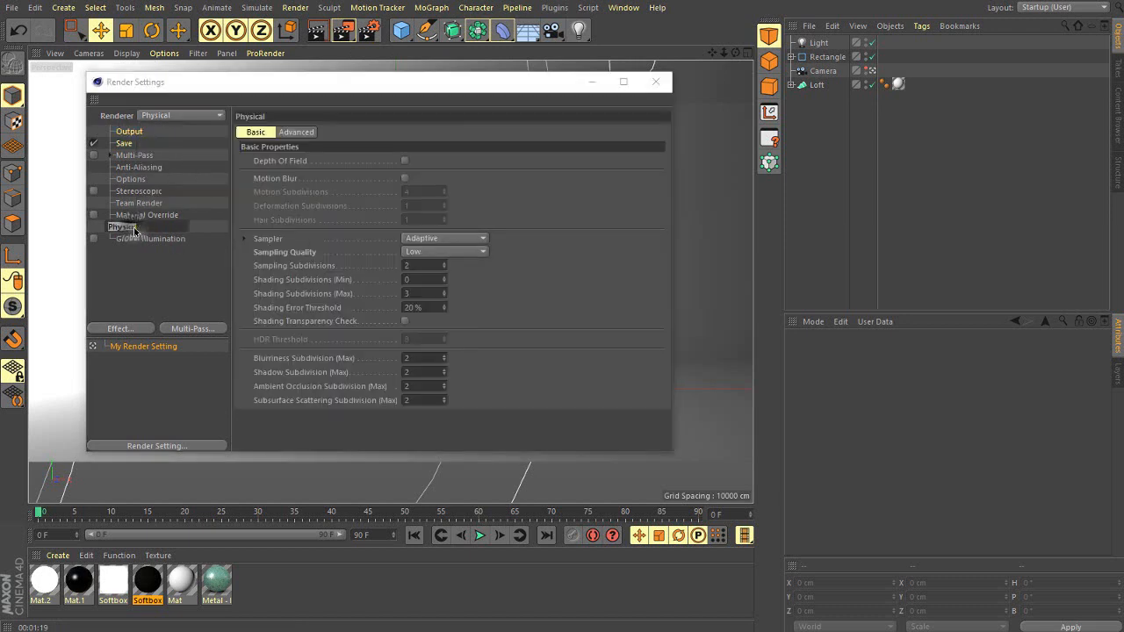
left_click(421, 252)
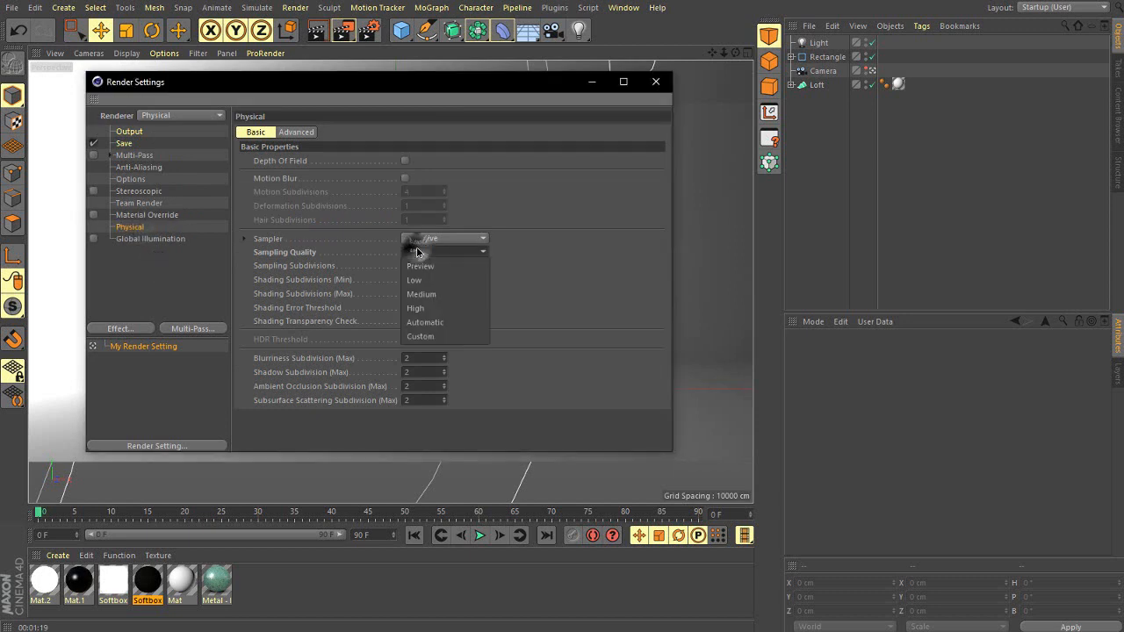
left_click(436, 296)
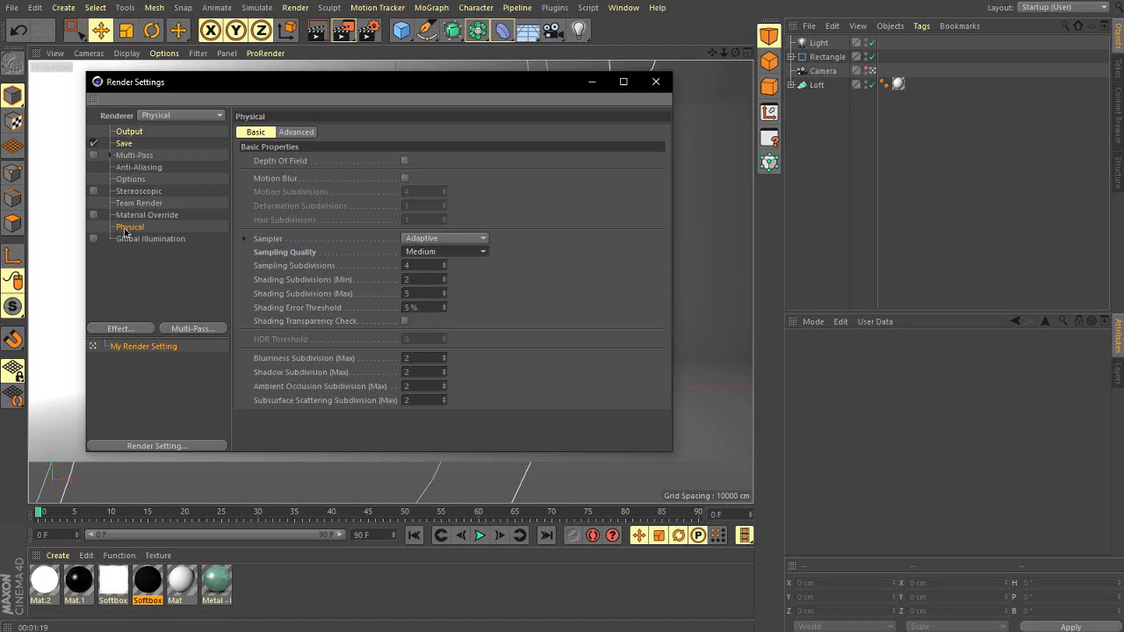
left_click(129, 133)
left_click(127, 143)
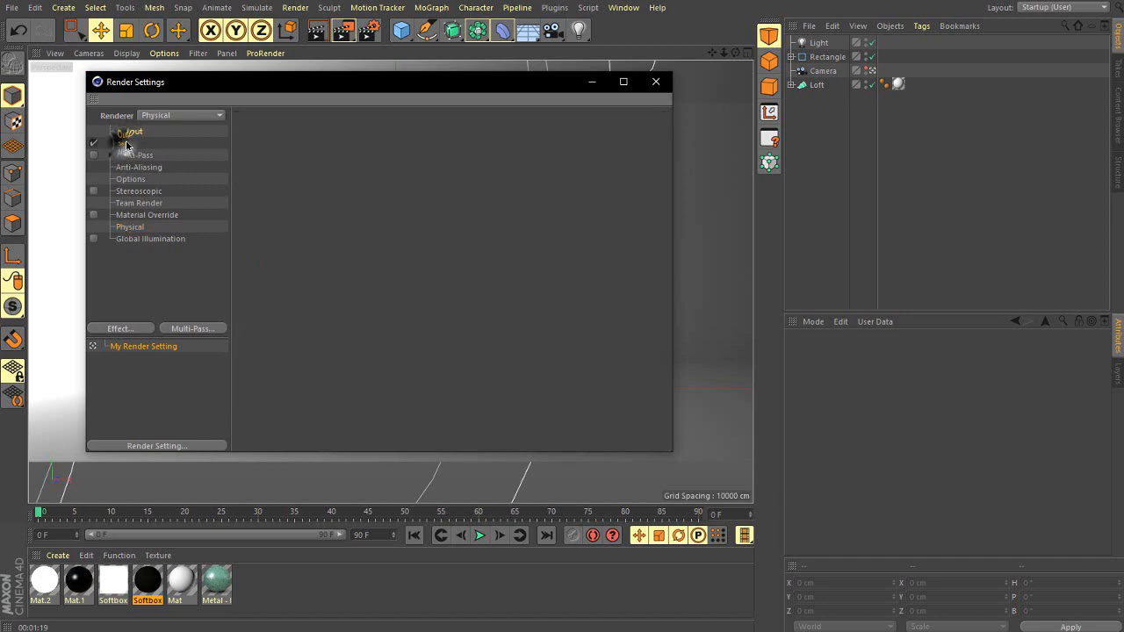
left_click(159, 115)
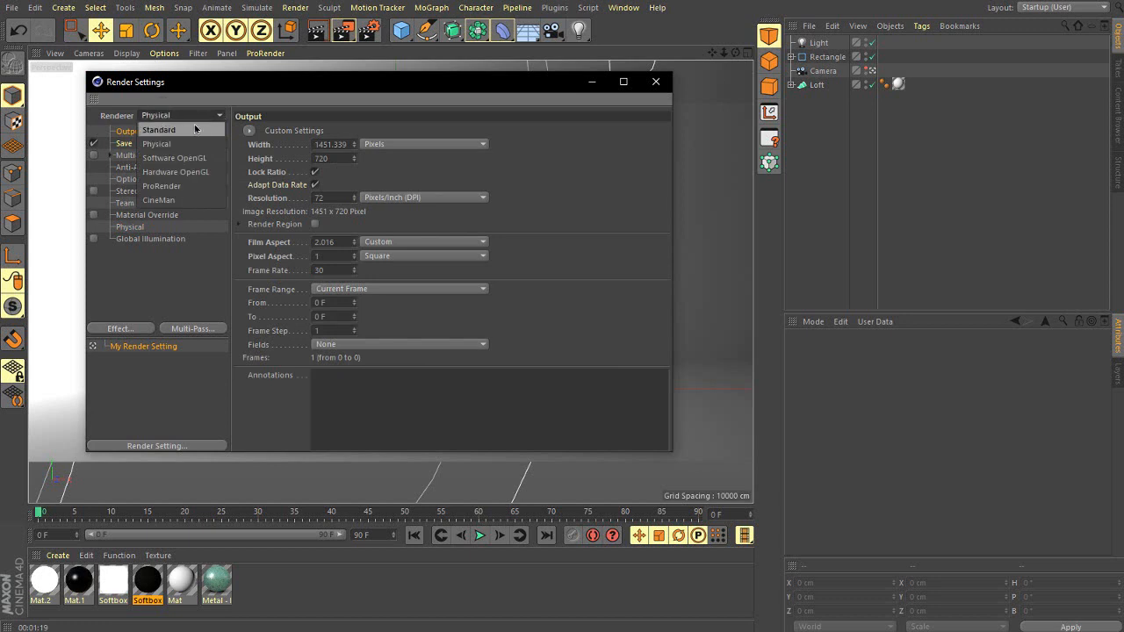
left_click(129, 236)
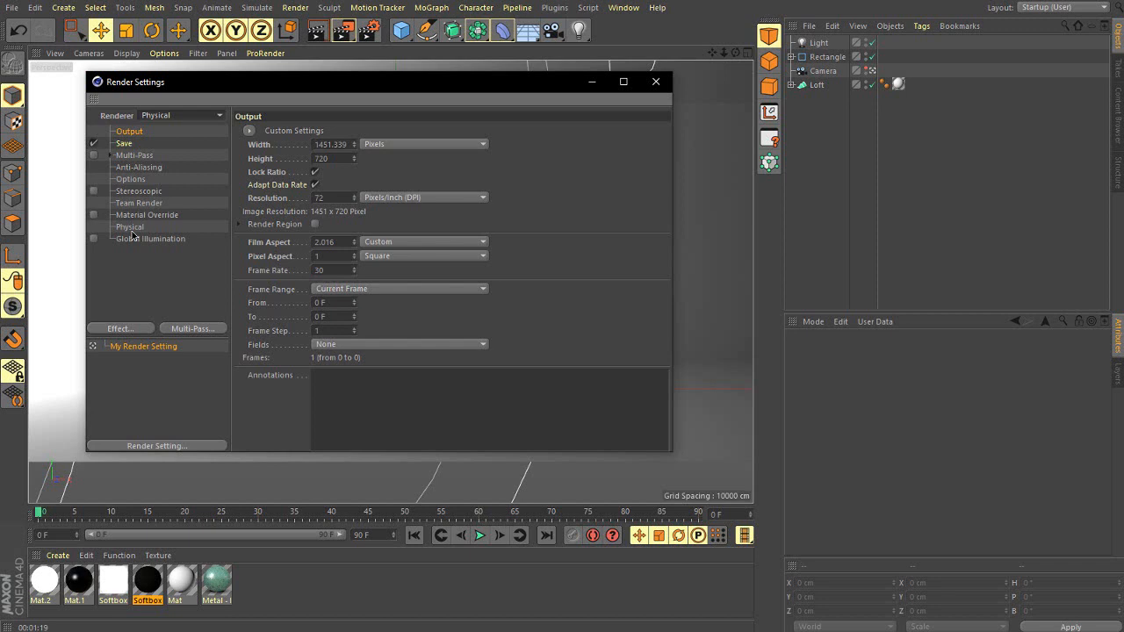
- Set the output resolution to 300 pixels per inch and close the render settings
left_click(255, 198)
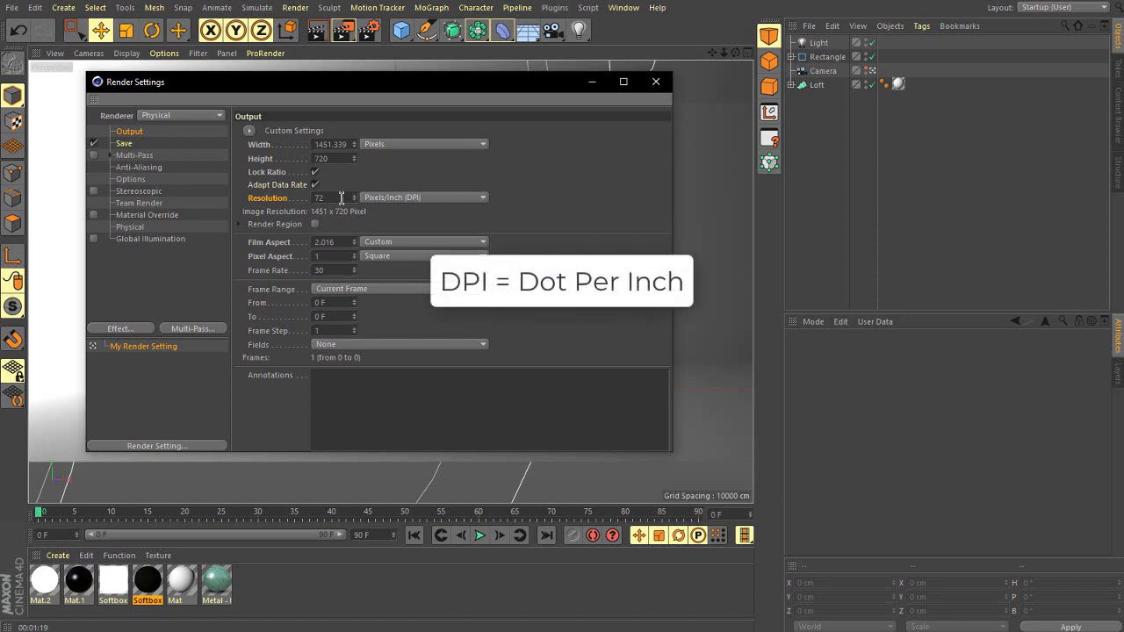
left_click_drag(343, 199, 284, 199)
type("300")
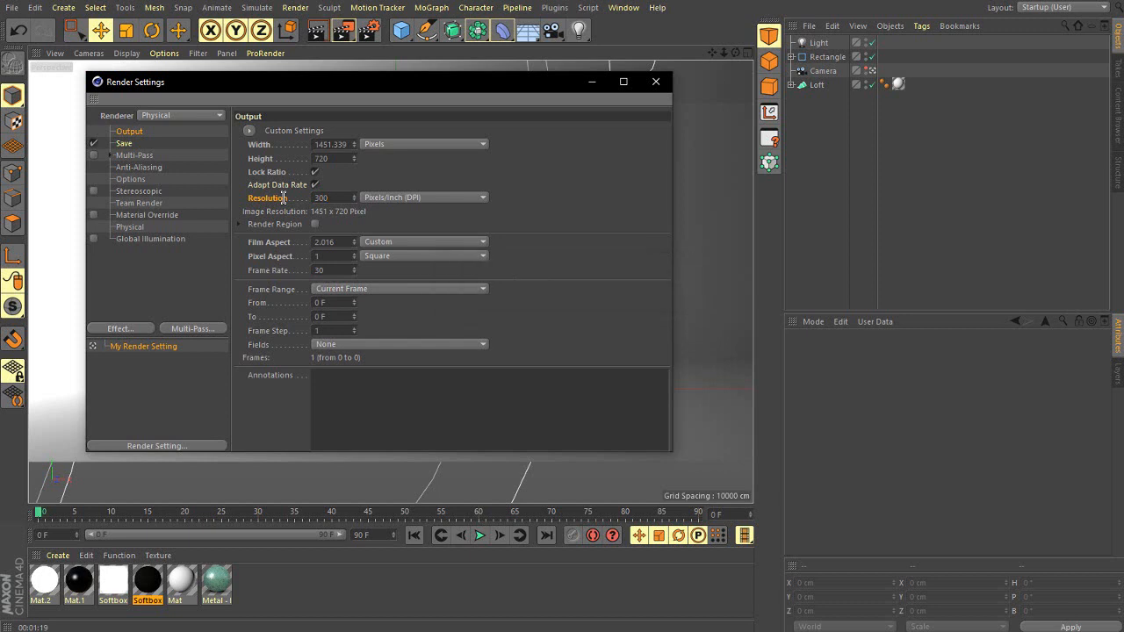
left_click(646, 84)
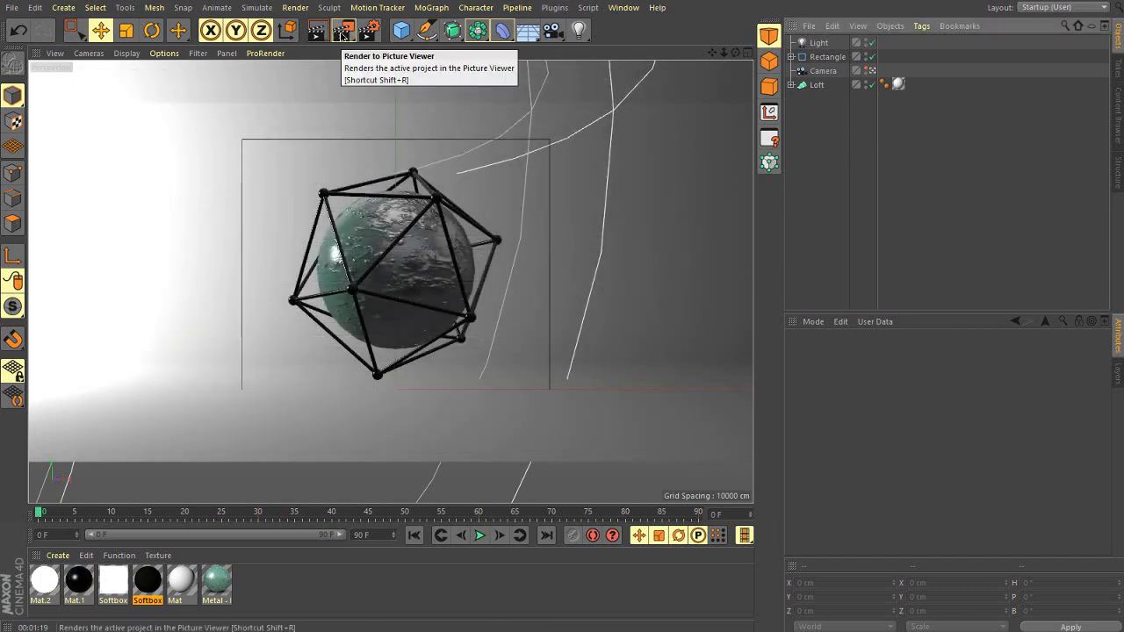
- Render the project to the Picture Viewer and inspect the finished image
left_click(343, 35)
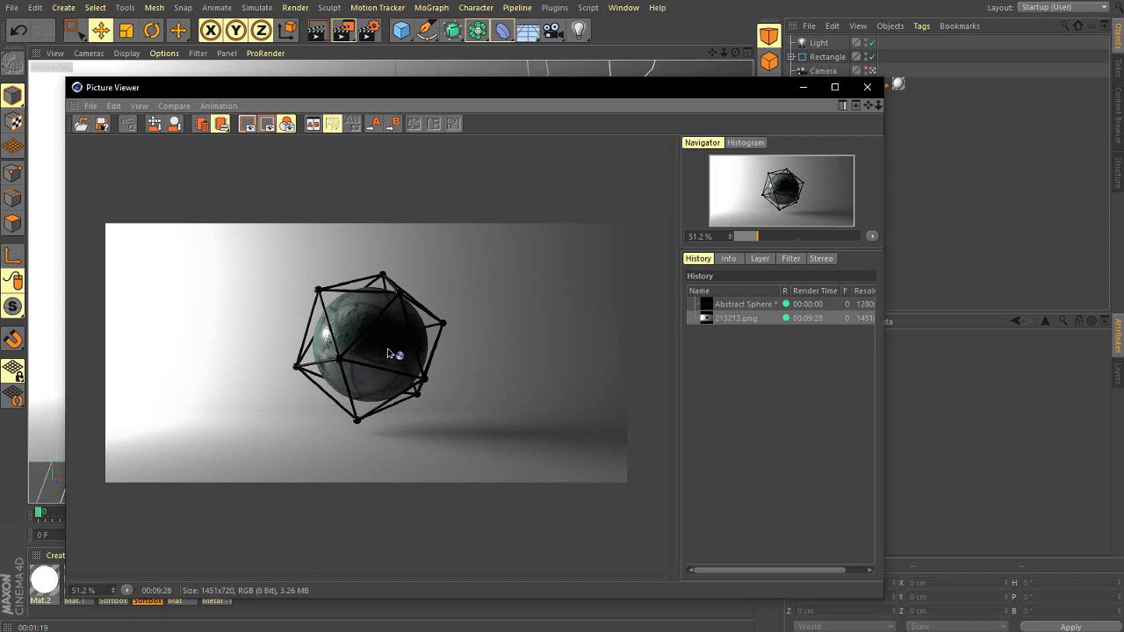
scroll(388, 353, "up", 3)
scroll(377, 437, "down", 4)
scroll(387, 418, "up", 3)
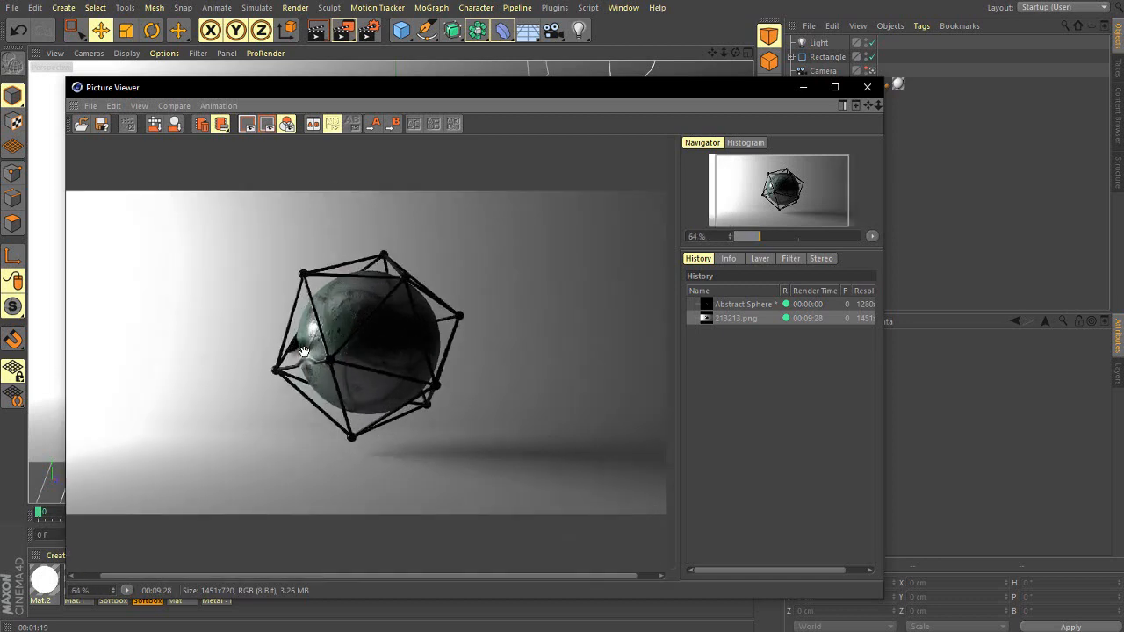
scroll(303, 352, "down", 1)
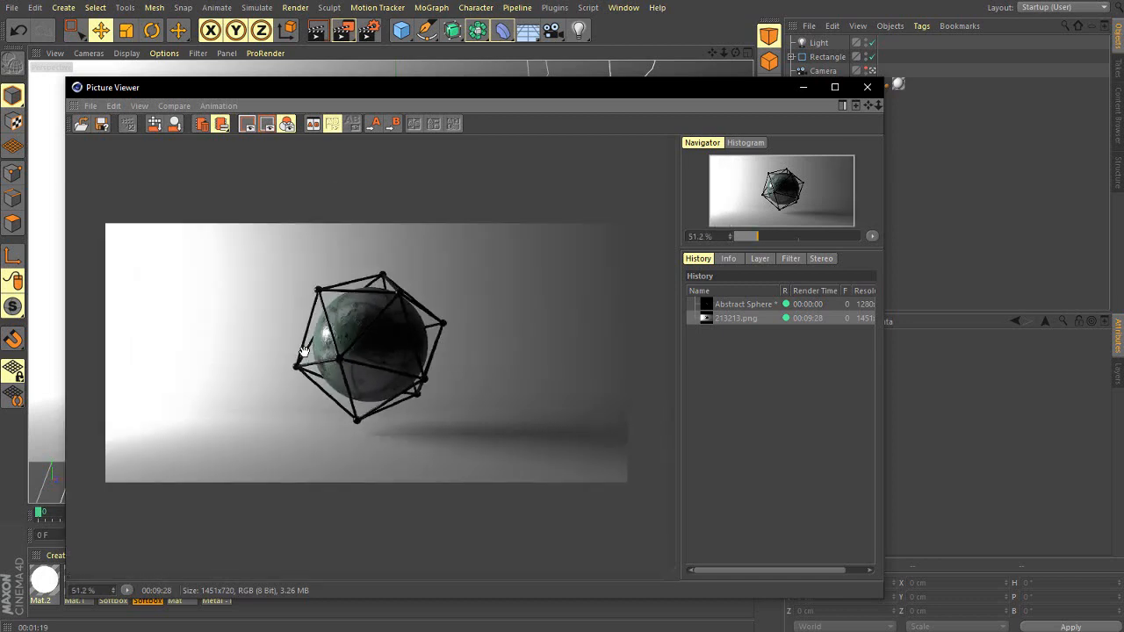
- Check the output and save options in the render settings again, and close them
left_click(369, 30)
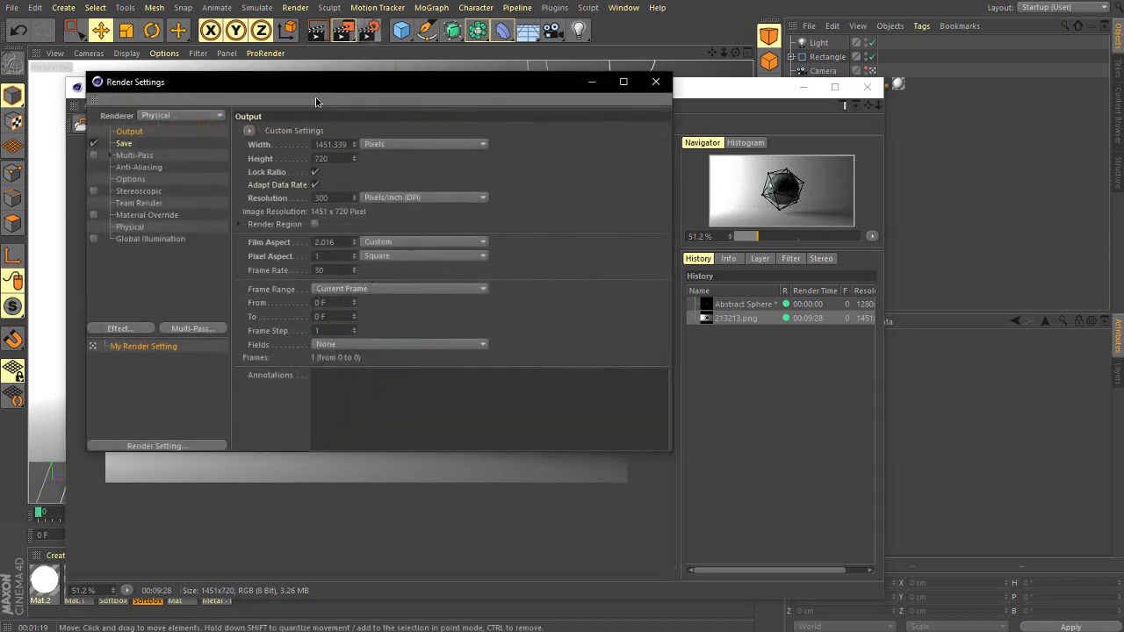
left_click(154, 143)
left_click(656, 81)
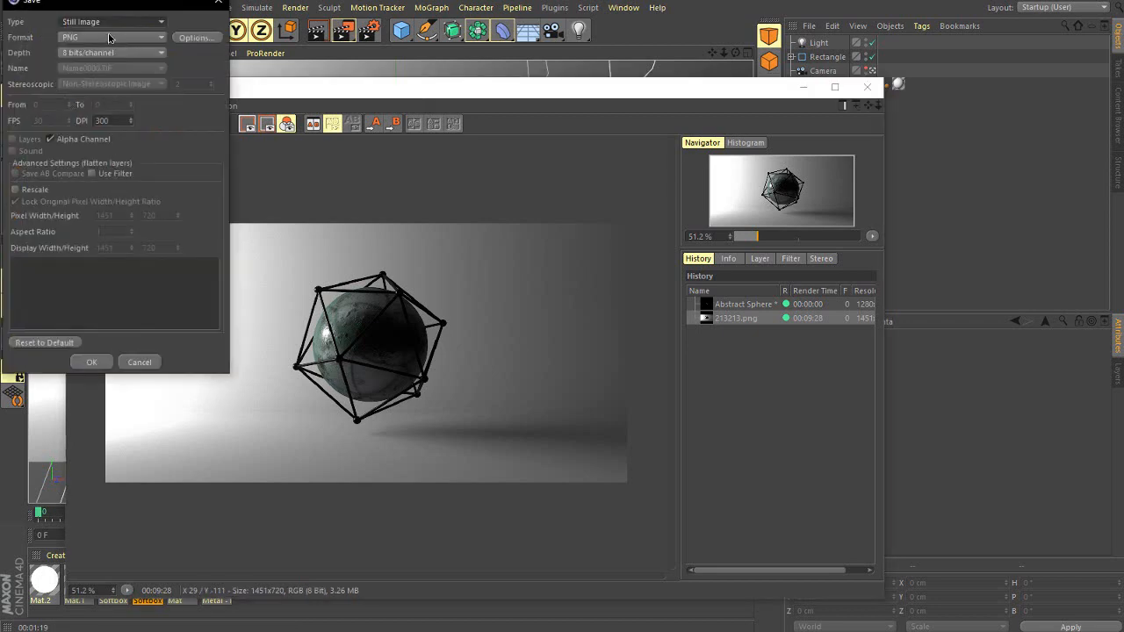
- Set the save options to a still PNG image at 300 DPI, toggle the alpha channel, and confirm them
left_click_drag(105, 16, 254, 151)
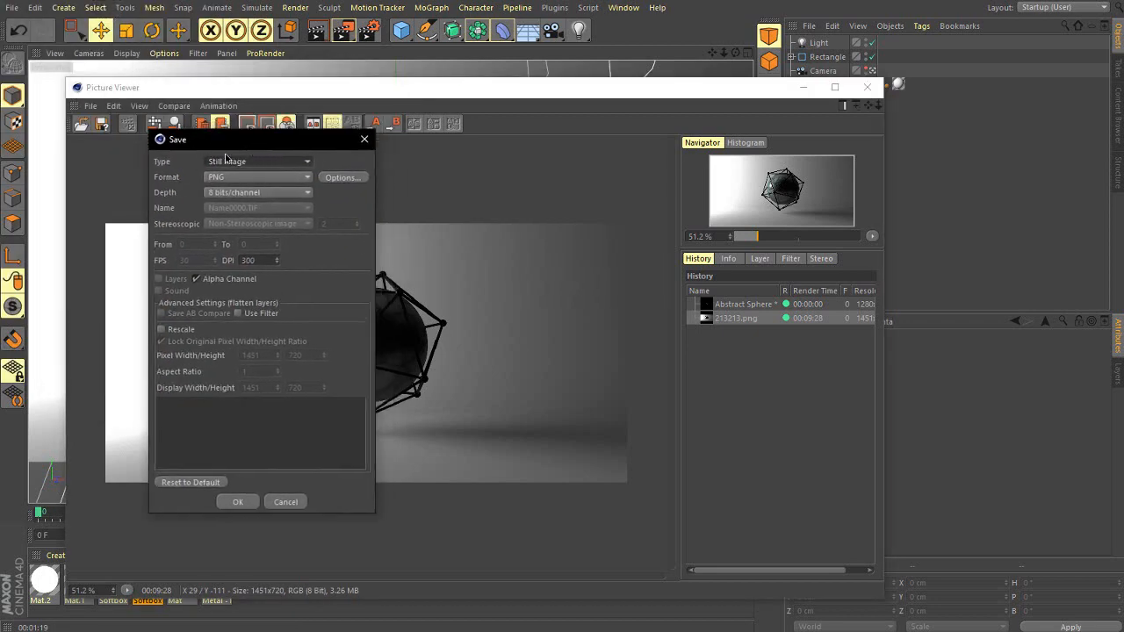
left_click(234, 163)
left_click(264, 176)
left_click(237, 177)
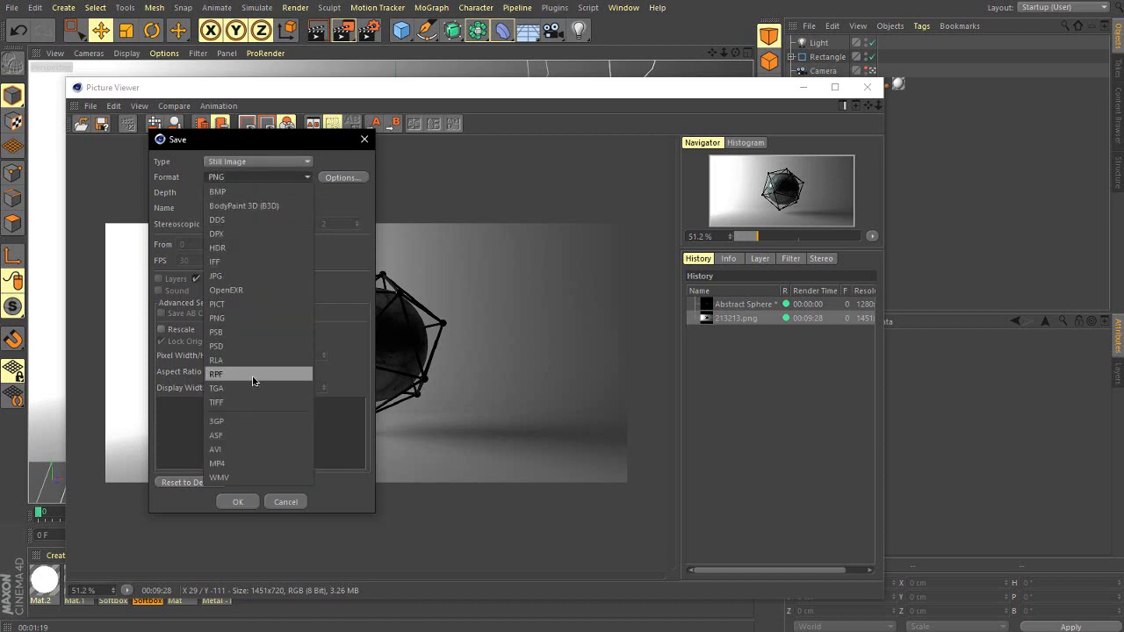
left_click(230, 318)
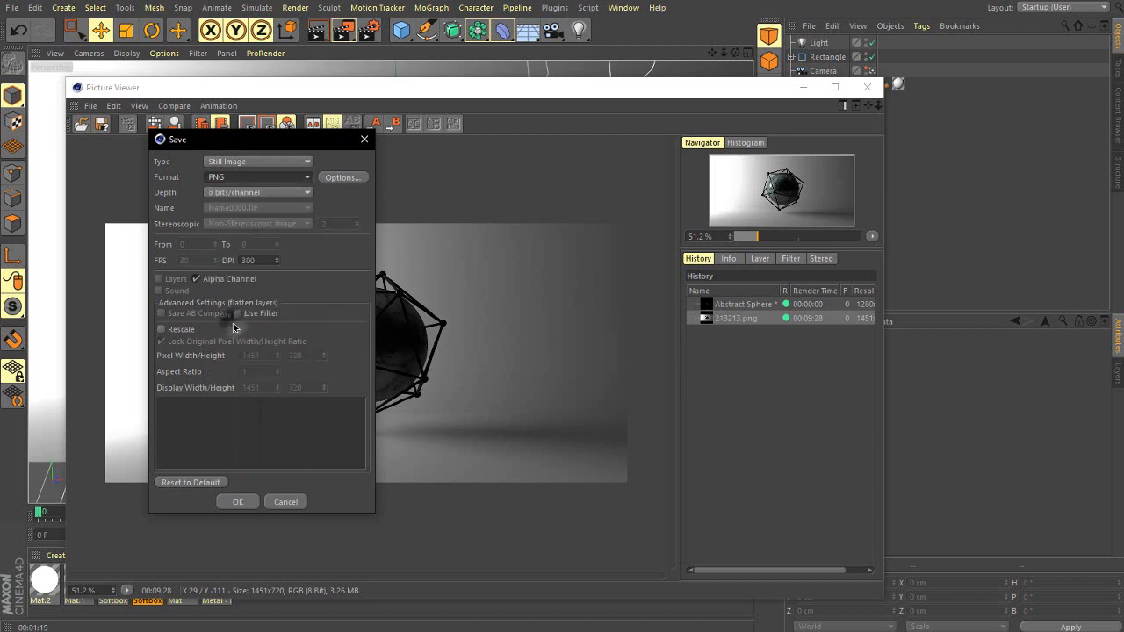
double_click(263, 258)
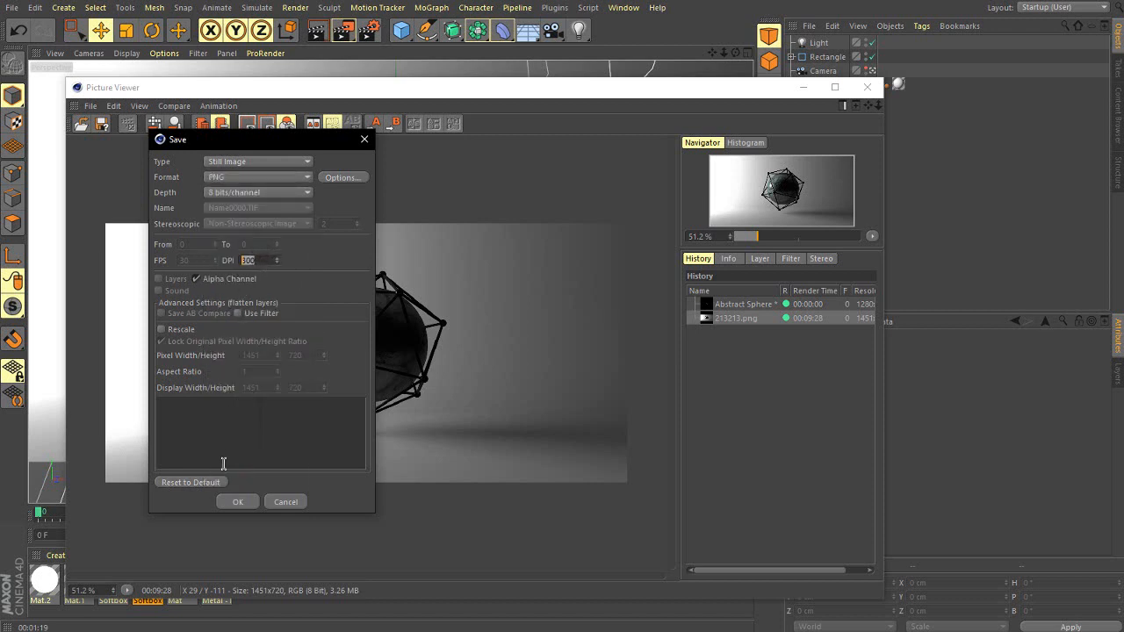
left_click(196, 279)
left_click(236, 503)
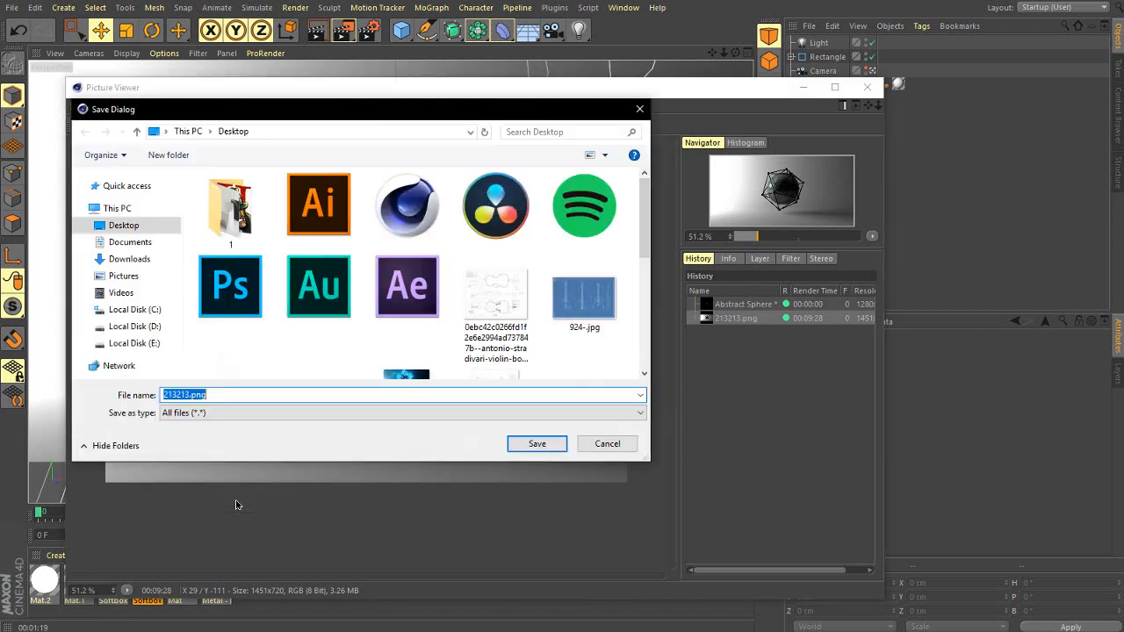
- Save the rendered image to the Desktop under the file name gdfgfdgfg
type("gdfg")
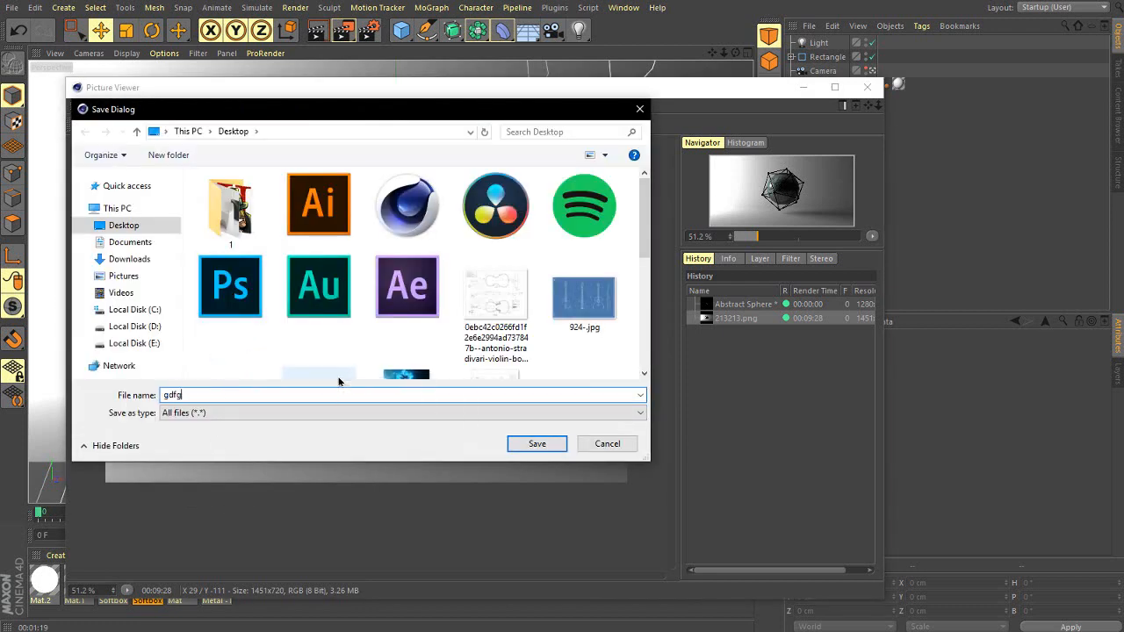
type("fdggfg")
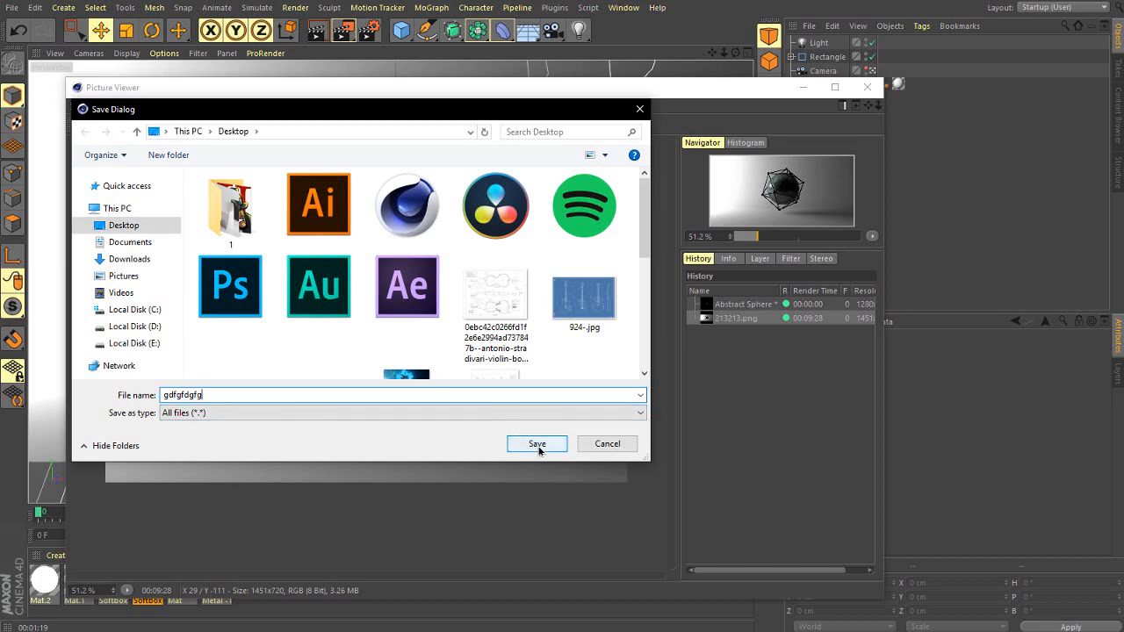
left_click(537, 446)
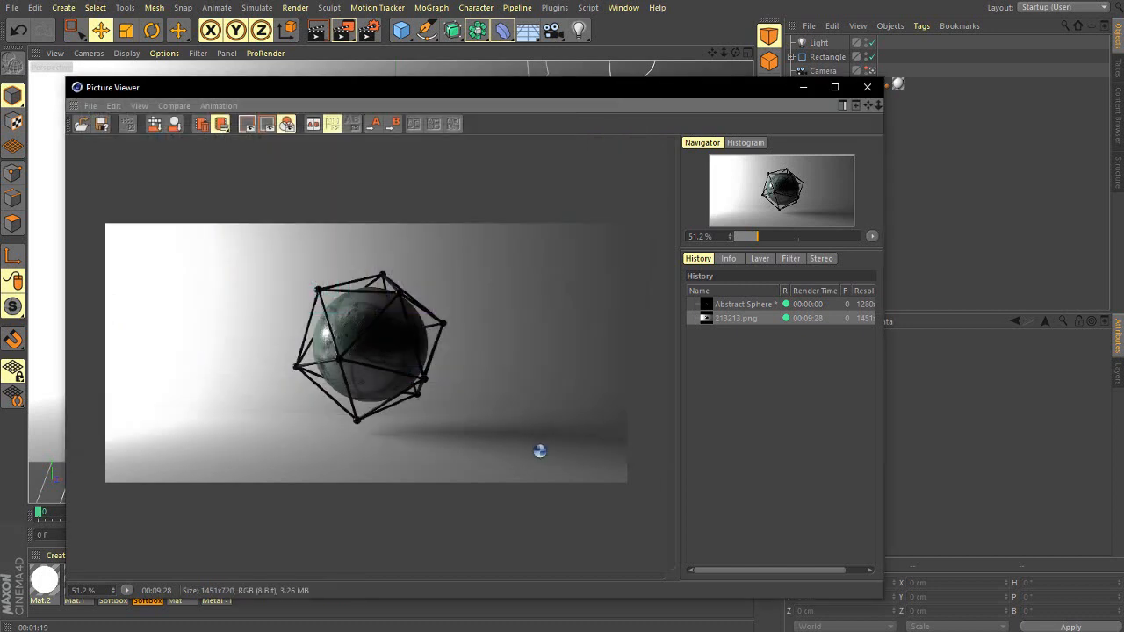
- Enable Global Illumination in the render settings, add the Ambient Occlusion effect, and return to the Global Illumination options
left_click(373, 32)
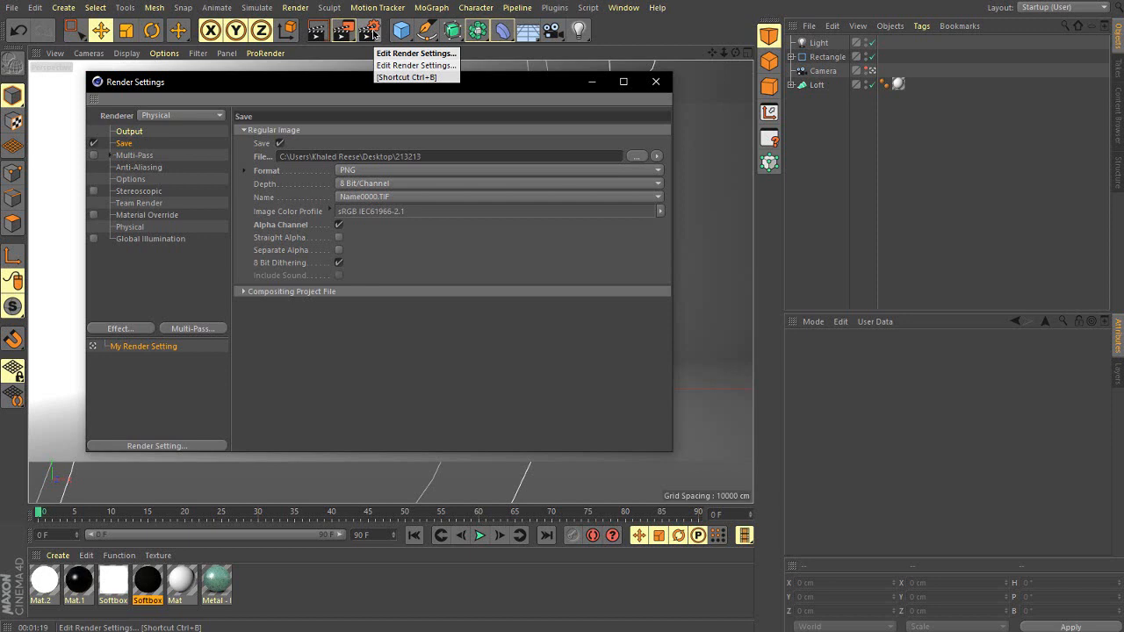
left_click(154, 242)
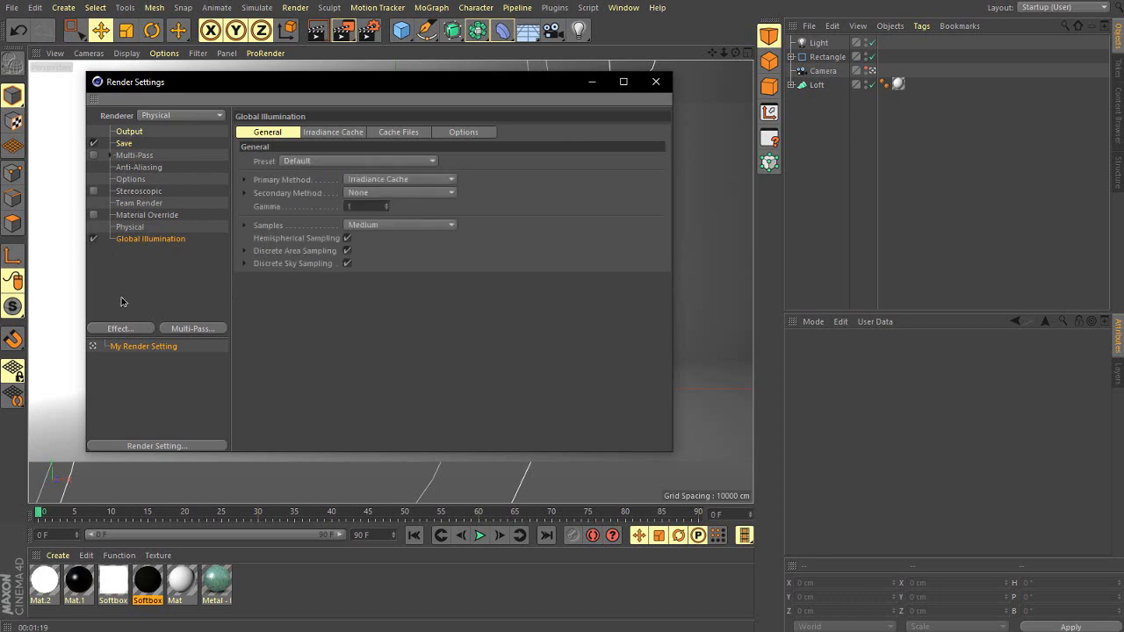
left_click(120, 328)
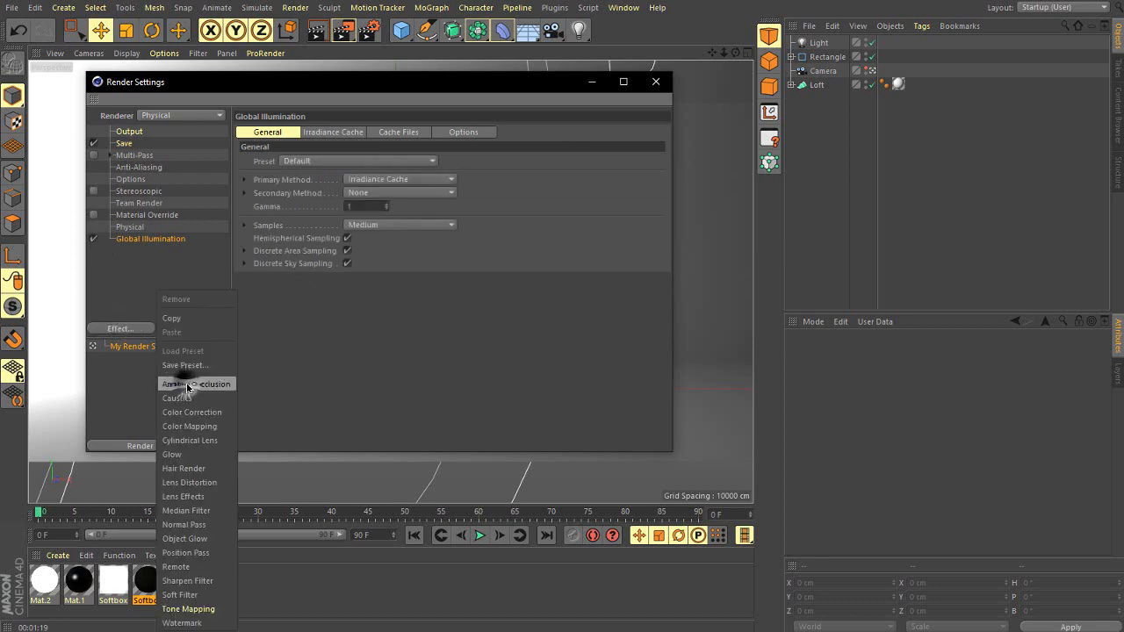
left_click(188, 384)
left_click(151, 243)
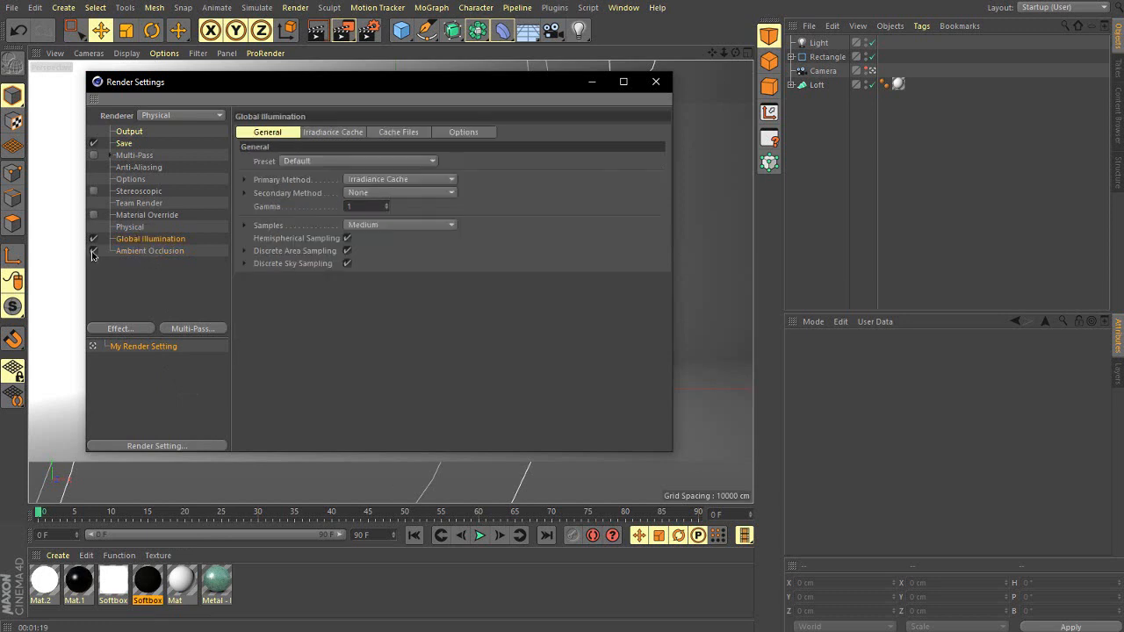